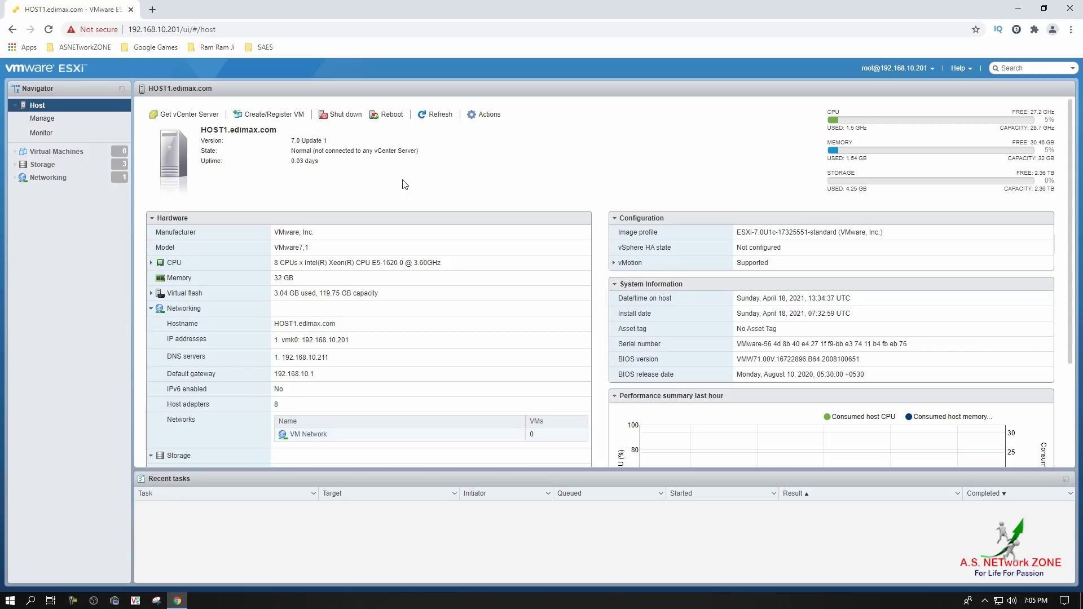
Check the DAS, NFS and SAN datastores under Storage, then view the empty Virtual Machines list
{"action": "left_click", "coordinate": [68, 168]}
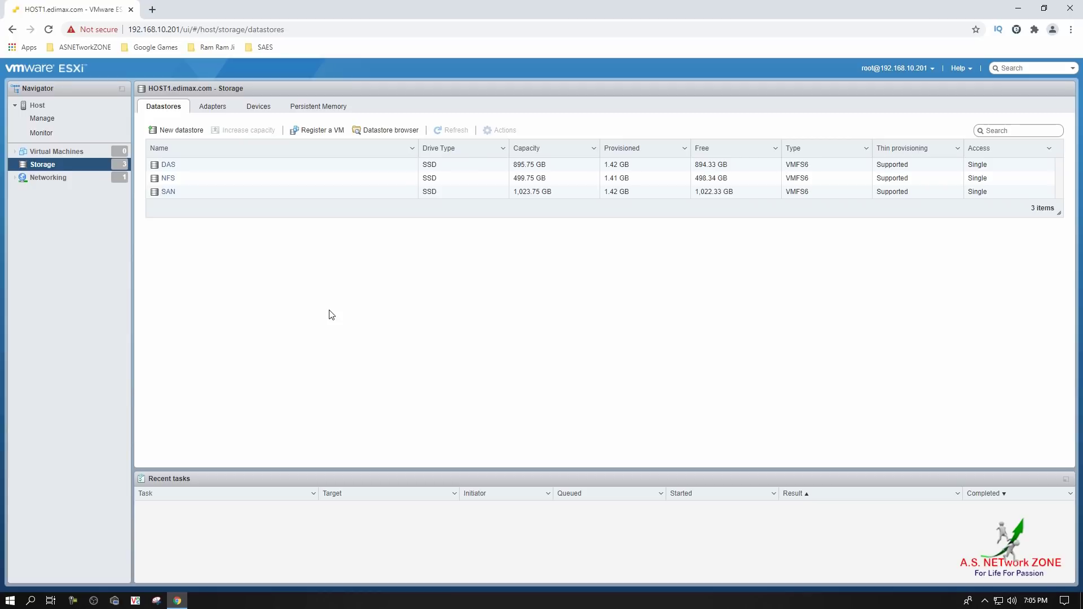
{"action": "left_click", "coordinate": [77, 153]}
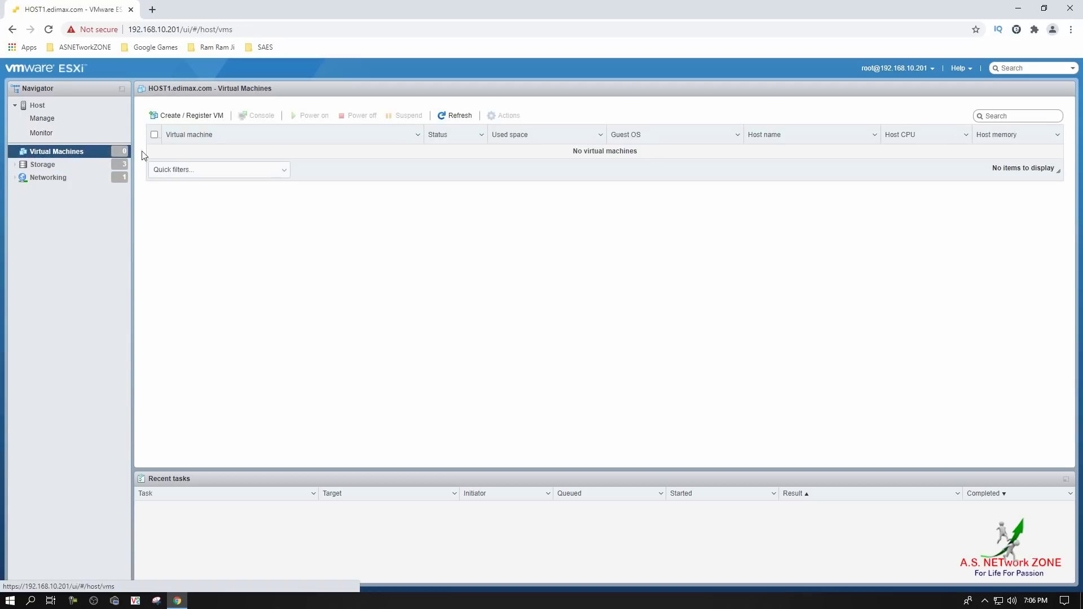
Choose 'Create a new virtual machine' in the Create / Register VM wizard and continue
{"action": "left_click", "coordinate": [180, 115]}
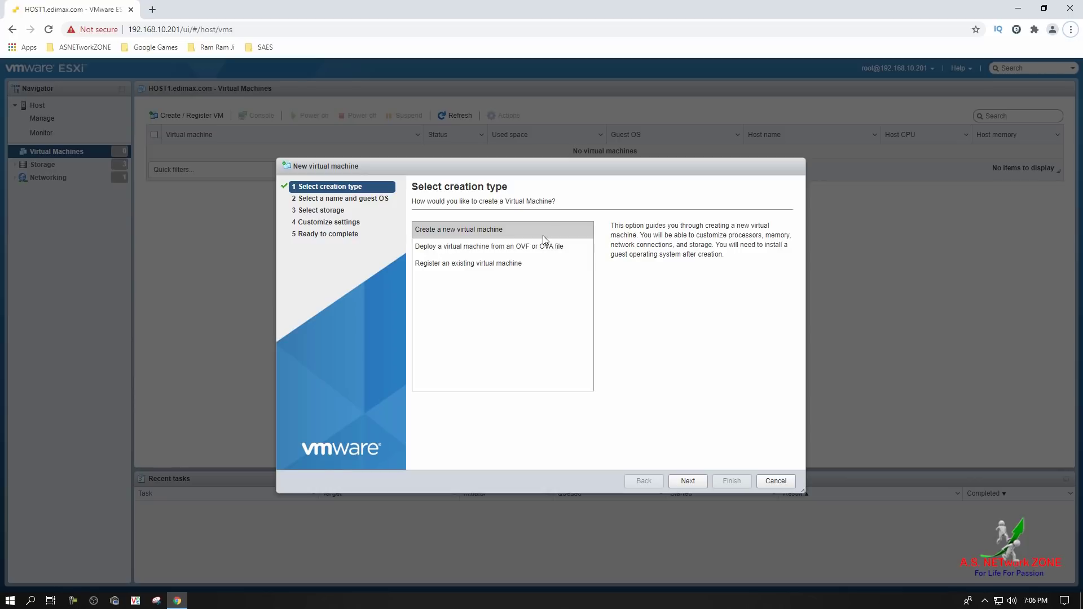
{"action": "left_click", "coordinate": [687, 481]}
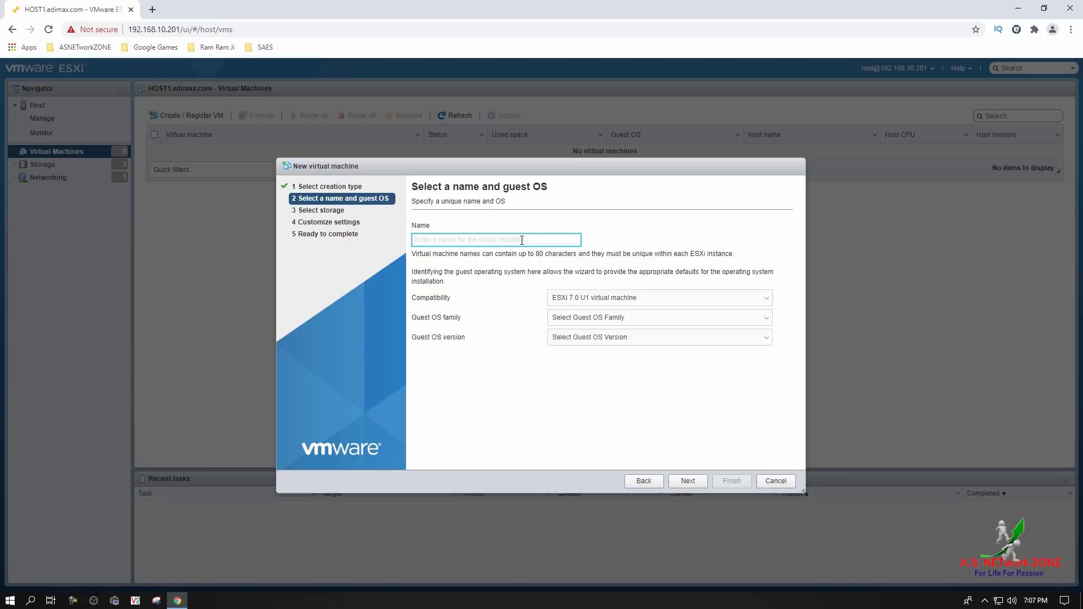
Name the VM 'My First Server' with ESXi 7.0 U1 virtual machine compatibility
{"action": "type", "text": "My First Server"}
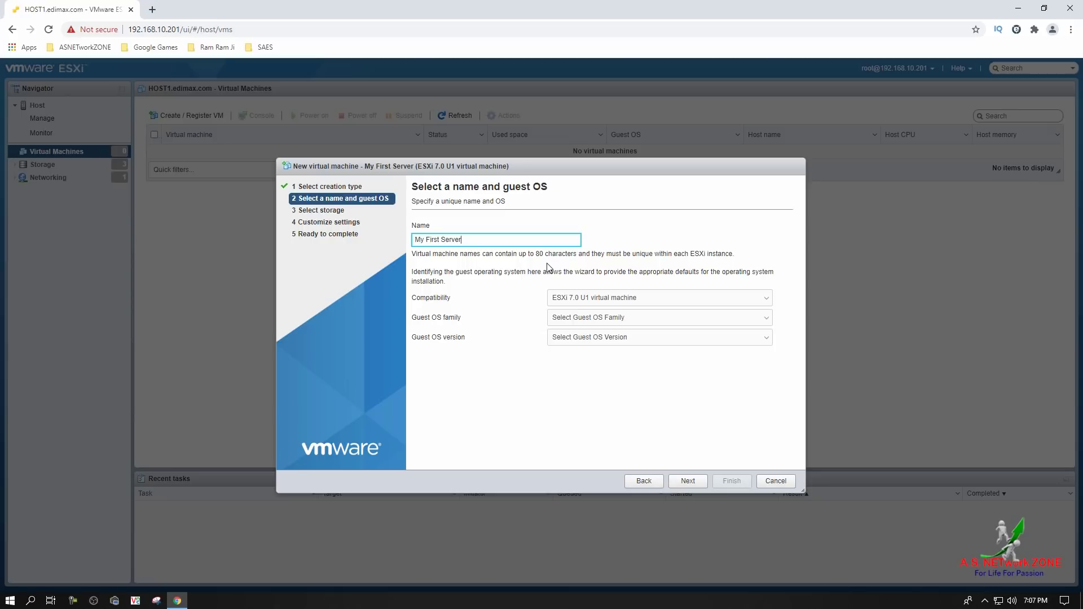
{"action": "left_click", "coordinate": [660, 308]}
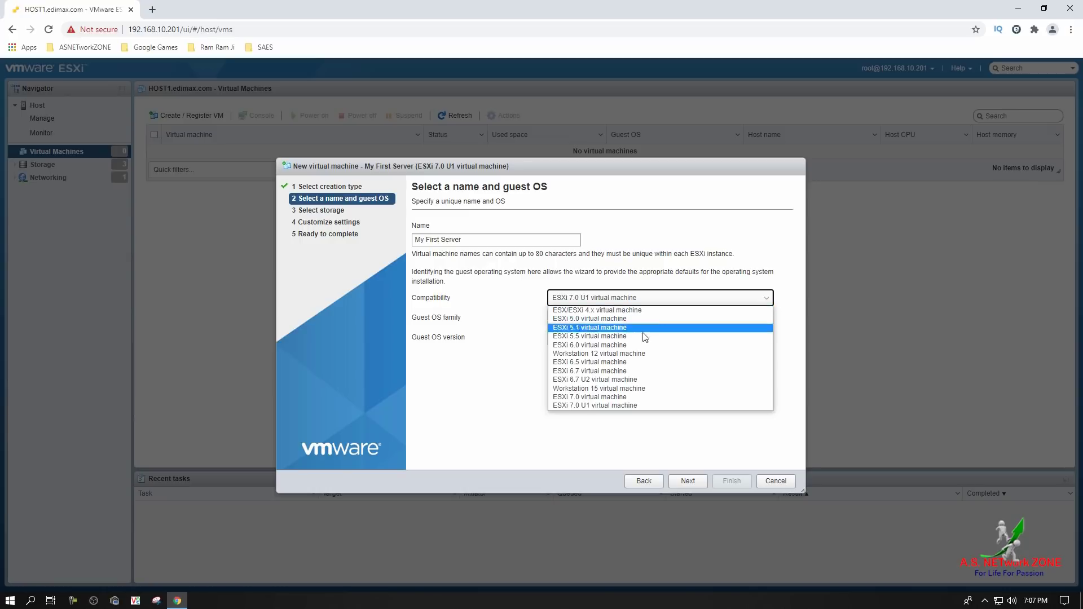
{"action": "left_click", "coordinate": [607, 404]}
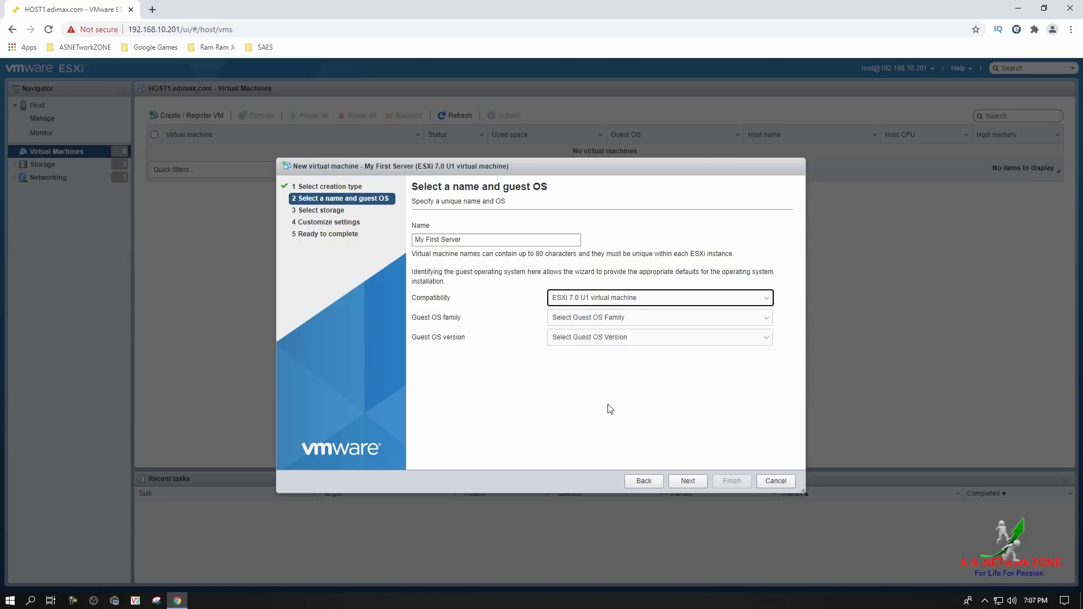
{"action": "left_click", "coordinate": [635, 425]}
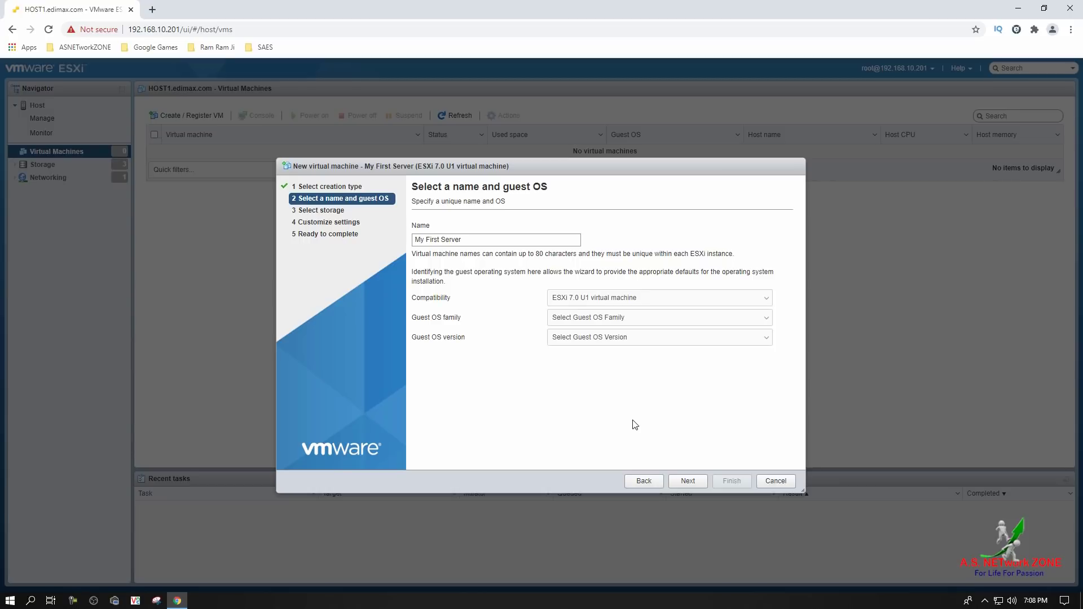
Set the guest OS to Windows, Microsoft Windows Server 2019 (64-bit), and store the VM on the SAN datastore
{"action": "left_click", "coordinate": [626, 319]}
{"action": "left_click", "coordinate": [624, 365]}
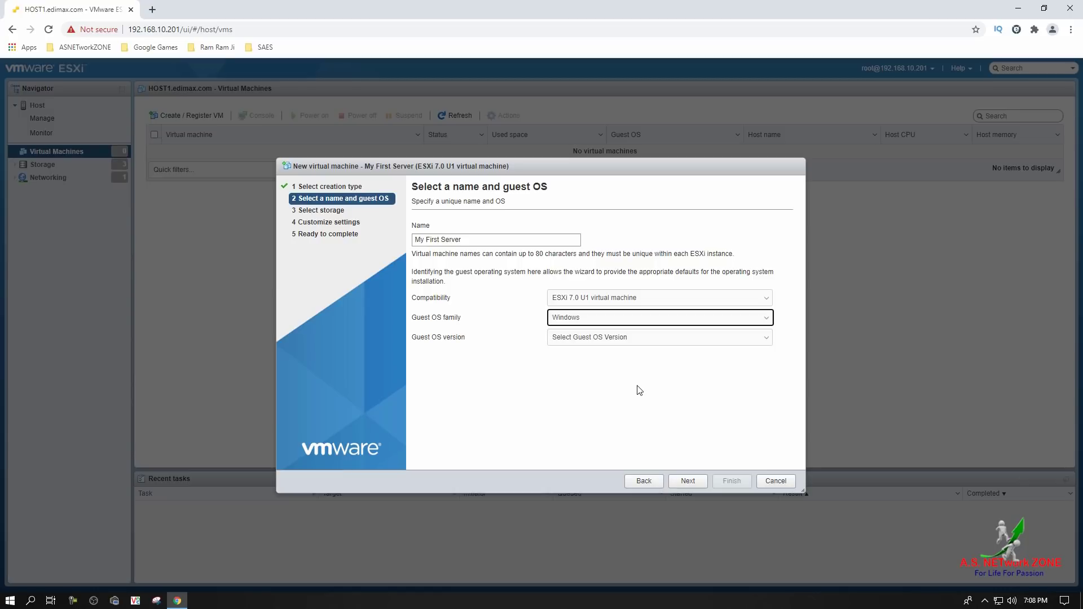
{"action": "left_click", "coordinate": [632, 340]}
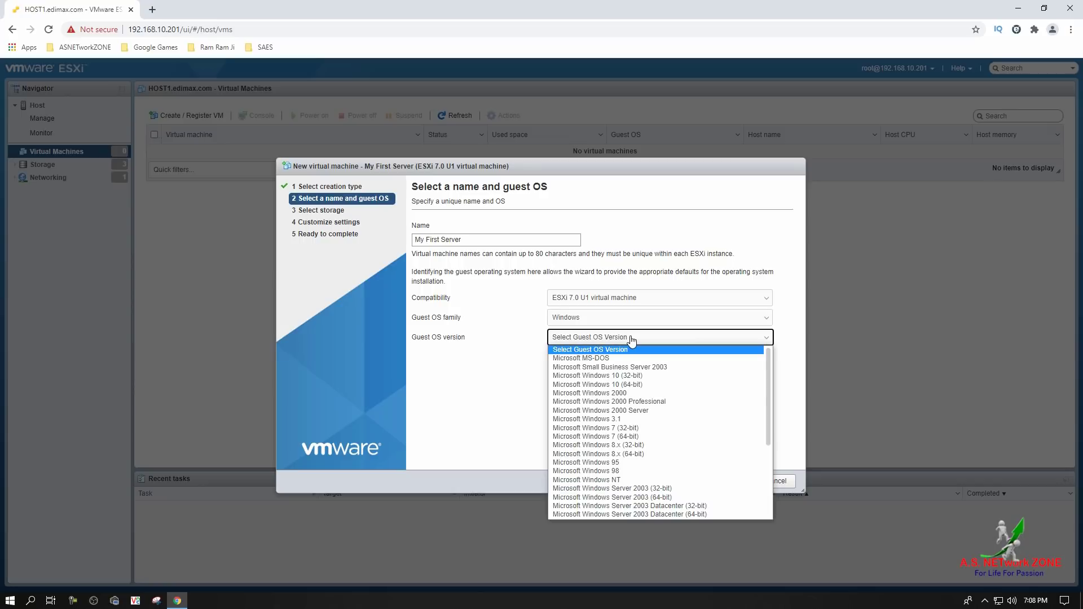
{"action": "left_click_drag", "start_coordinate": [767, 398], "coordinate": [764, 465]}
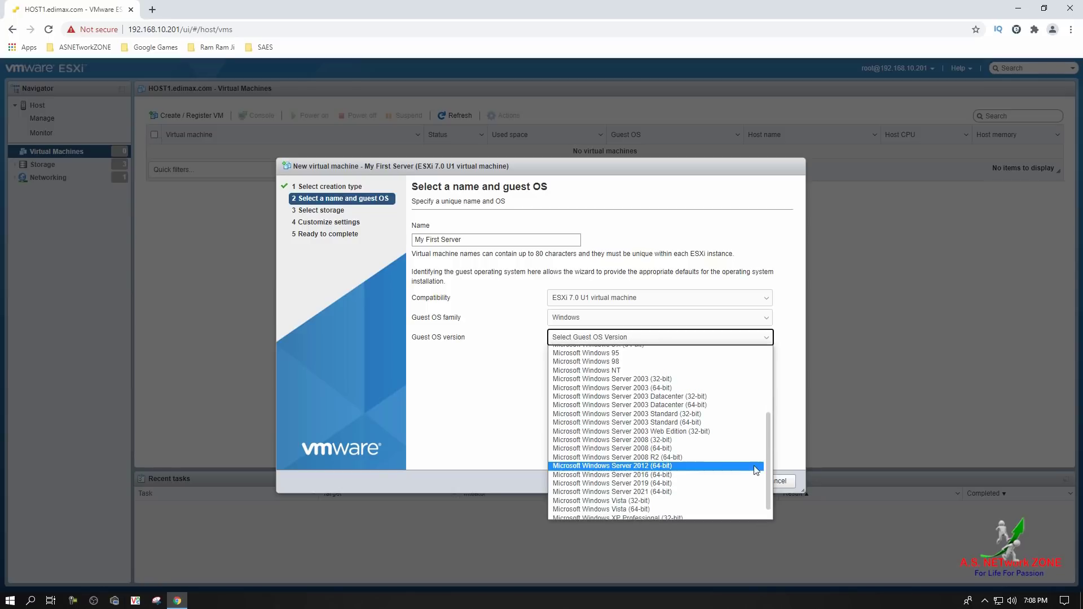
{"action": "left_click", "coordinate": [689, 483]}
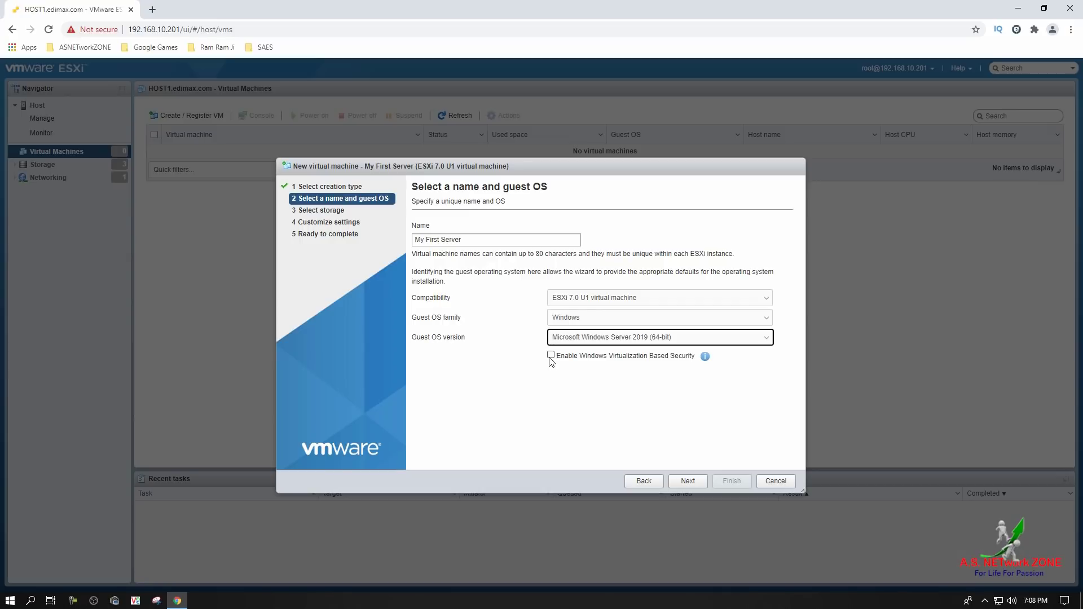
{"action": "left_click", "coordinate": [684, 483]}
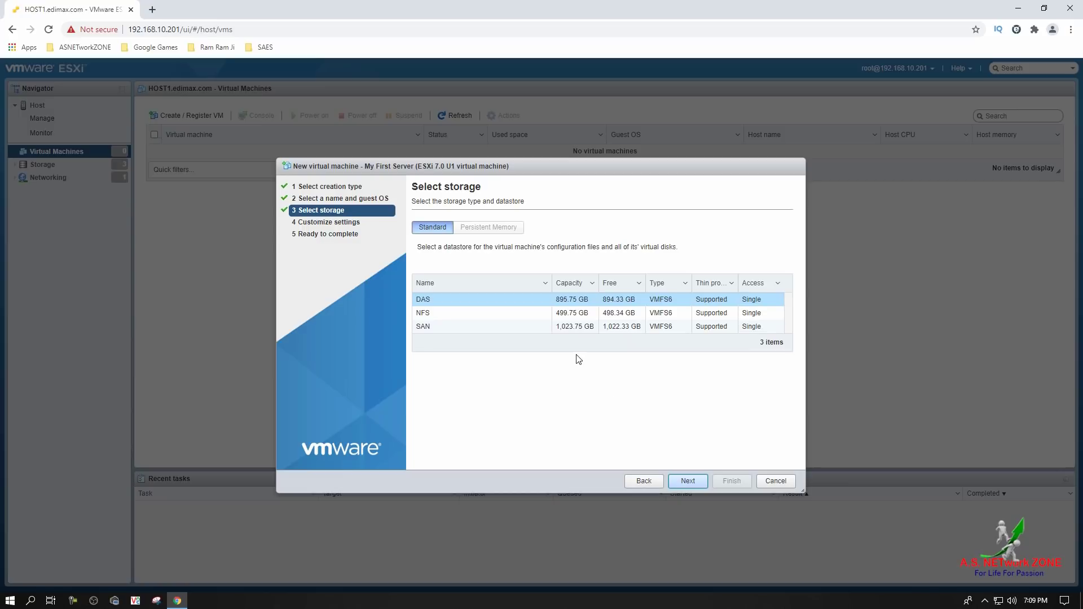
{"action": "left_click", "coordinate": [569, 329]}
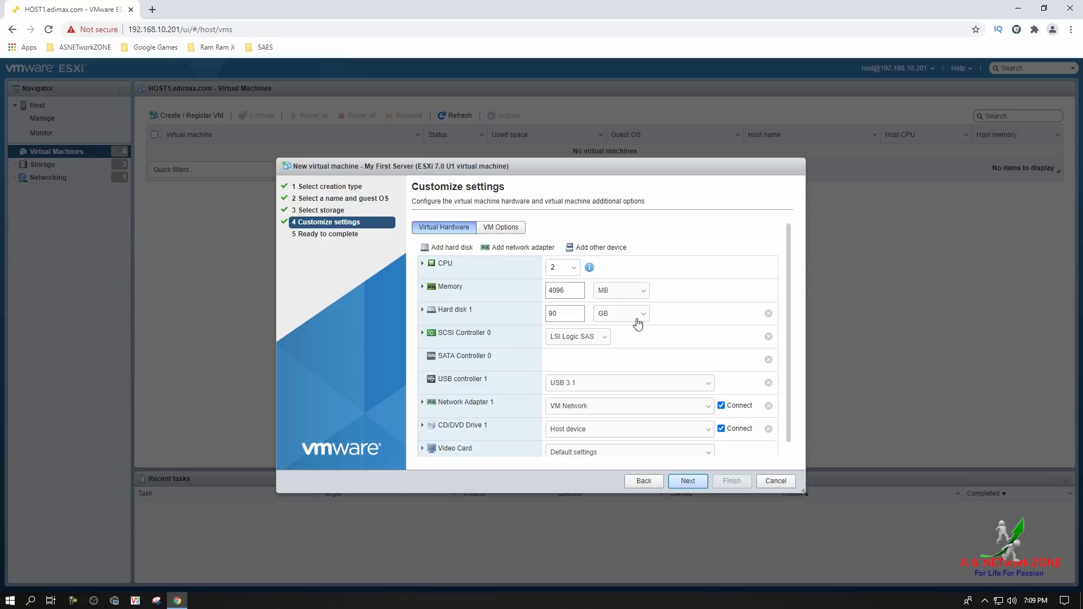
Give the VM 8 CPUs, 8 GB of memory and a 250 GB hard disk
{"action": "left_click", "coordinate": [572, 270]}
{"action": "left_click", "coordinate": [552, 359]}
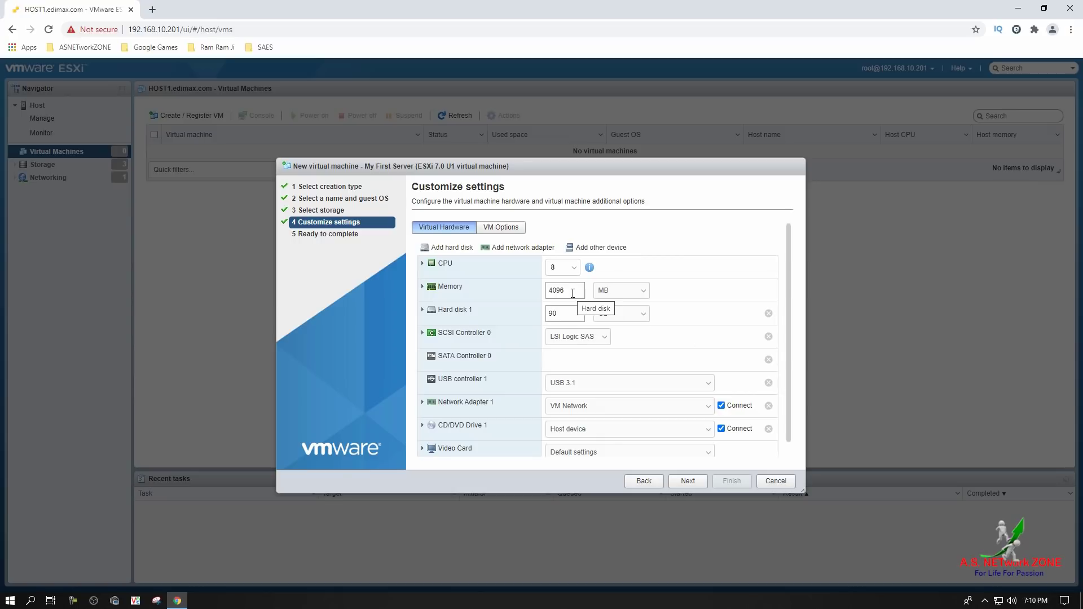
{"action": "left_click", "coordinate": [635, 299]}
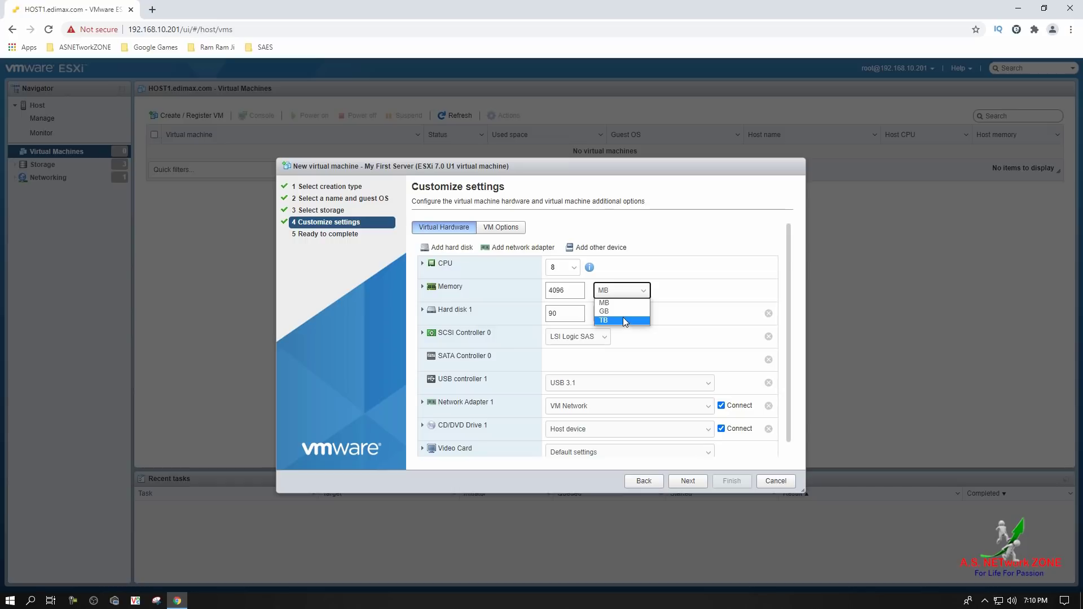
{"action": "left_click", "coordinate": [625, 317]}
{"action": "left_click", "coordinate": [580, 292]}
{"action": "type", "text": "8"}
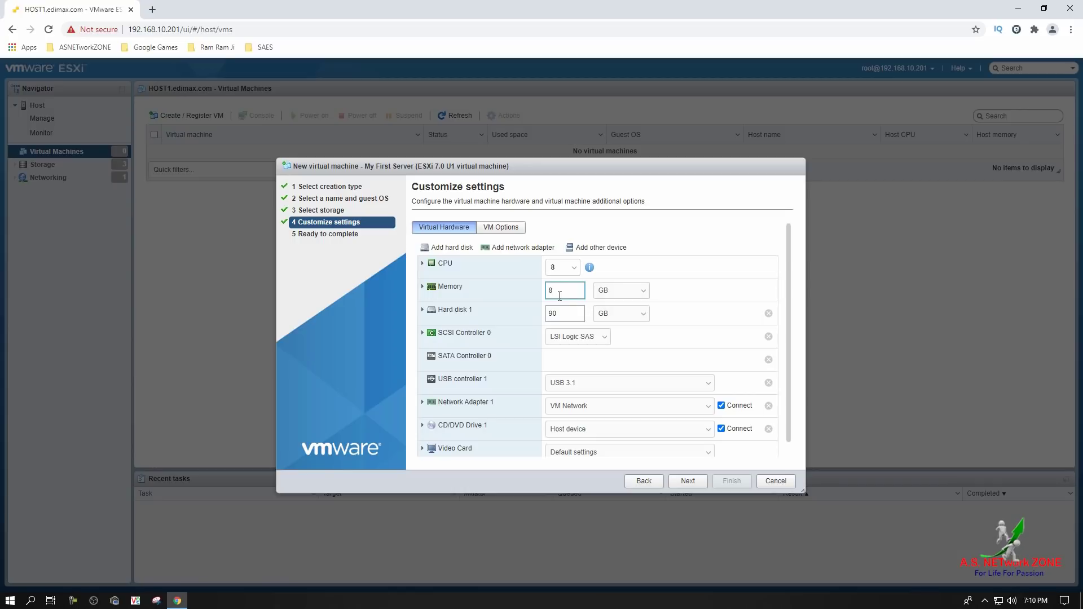
{"action": "left_click", "coordinate": [565, 314]}
{"action": "double_click", "coordinate": [559, 312]}
{"action": "type", "text": "250"}
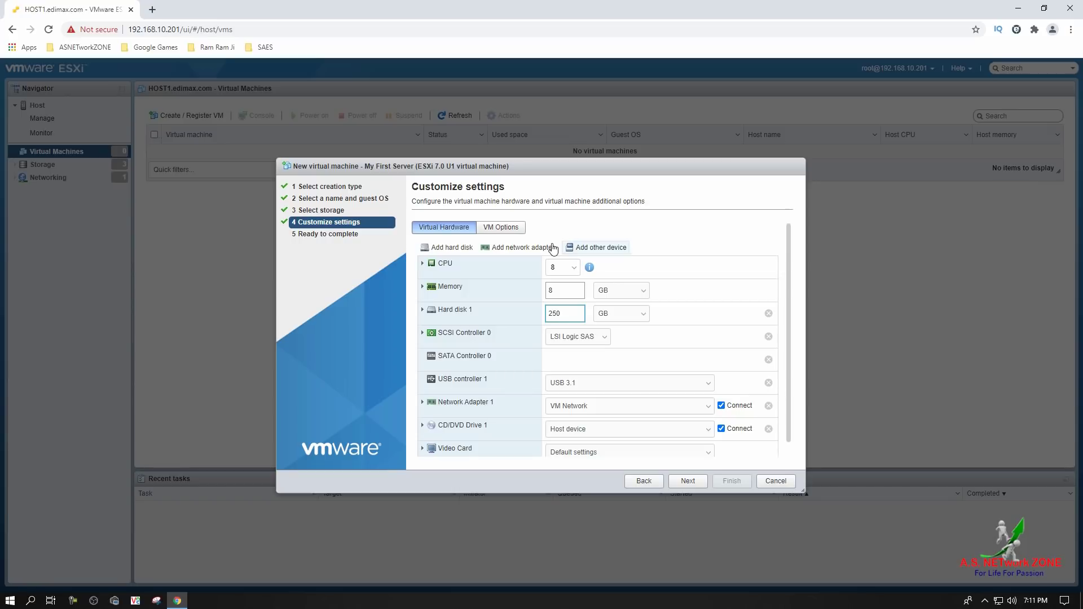
{"action": "left_click", "coordinate": [519, 234]}
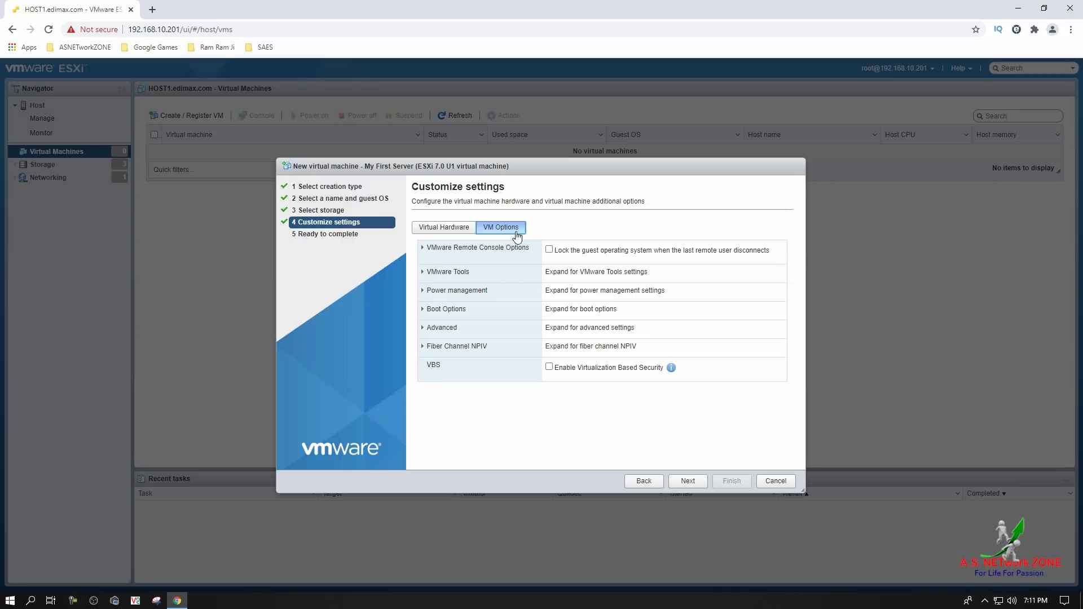
Change the firmware under Boot Options from EFI to BIOS
{"action": "left_click", "coordinate": [478, 311]}
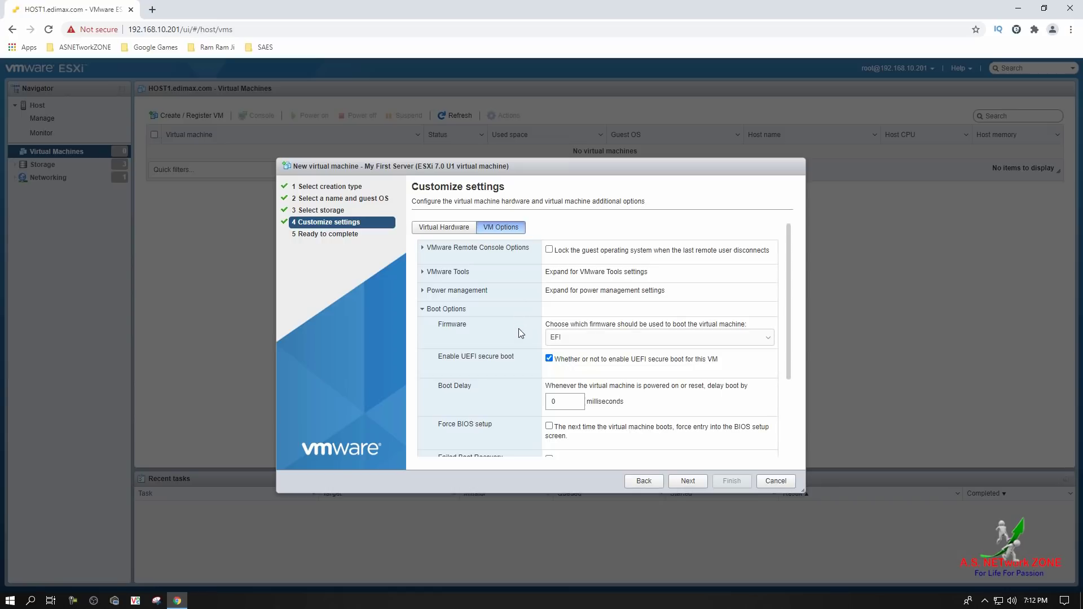
{"action": "left_click", "coordinate": [605, 342]}
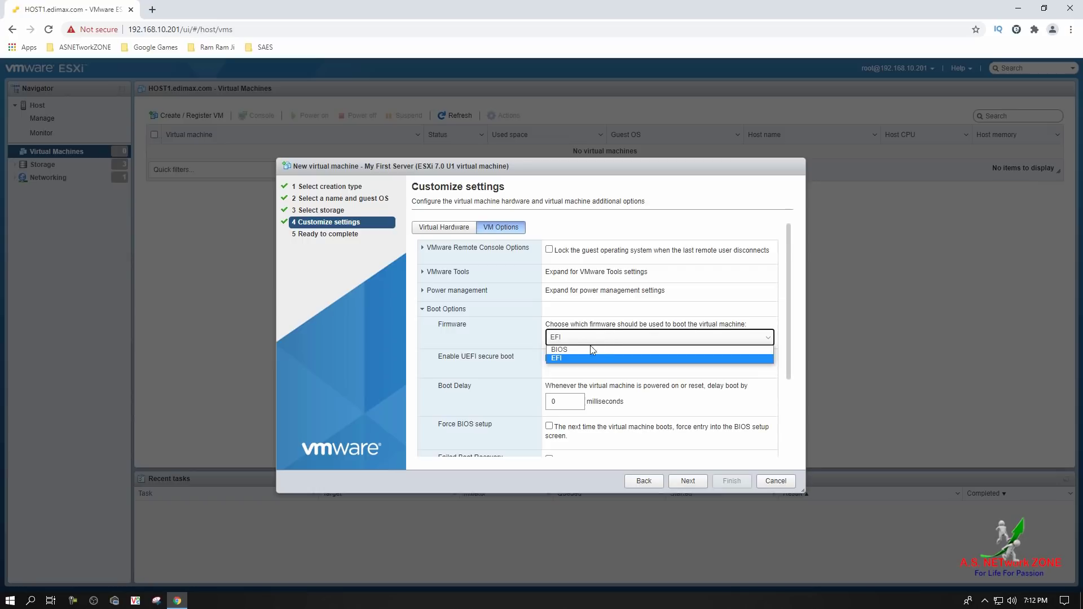
{"action": "left_click", "coordinate": [593, 350]}
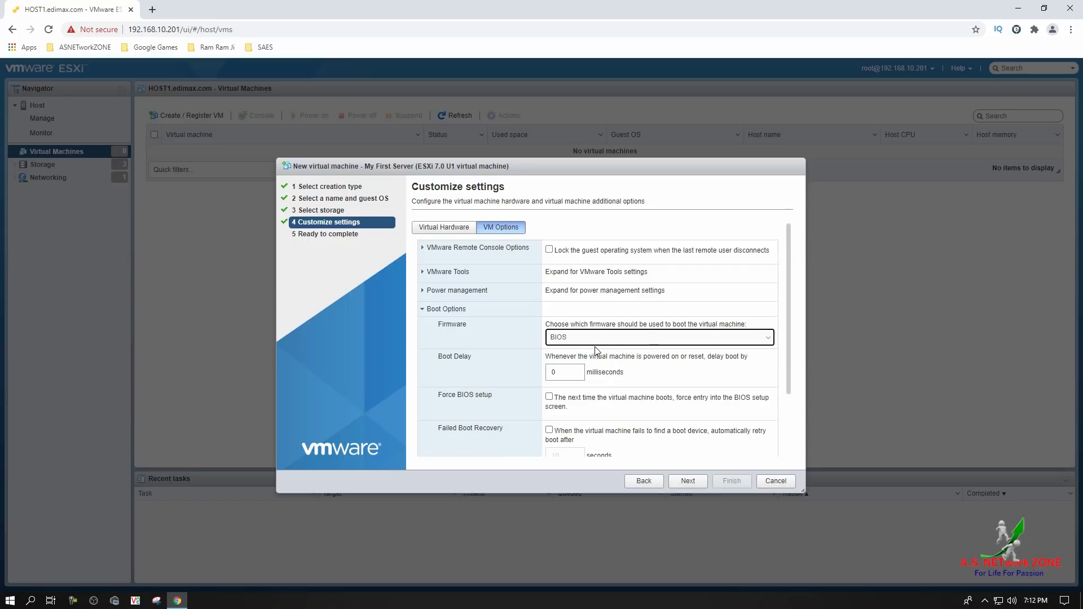
Review the settings on the Ready to complete page and create the My First Server VM
{"action": "left_click", "coordinate": [688, 485]}
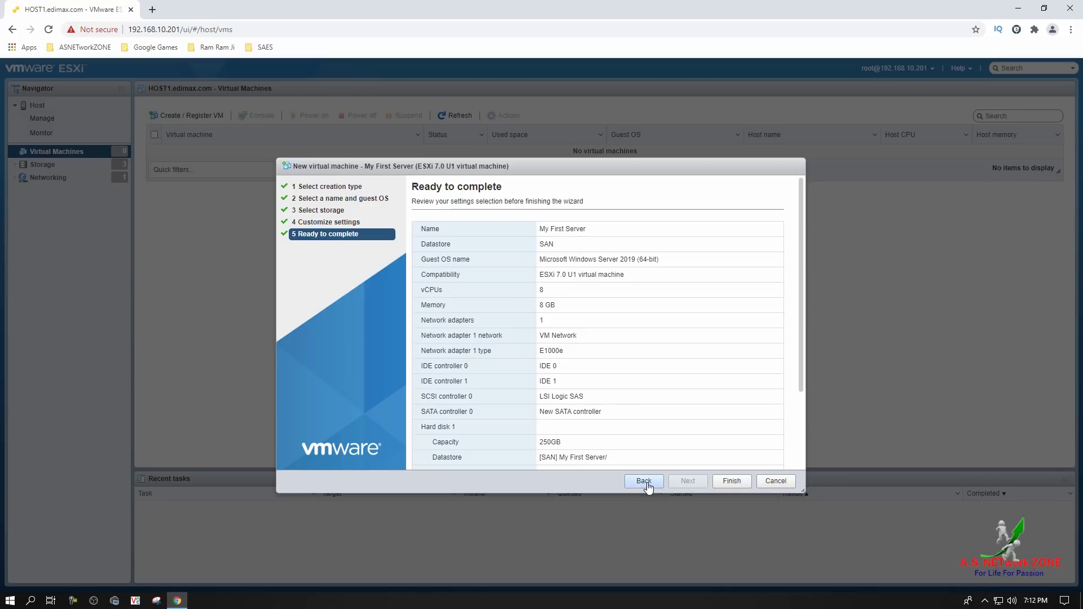
{"action": "left_click", "coordinate": [726, 483]}
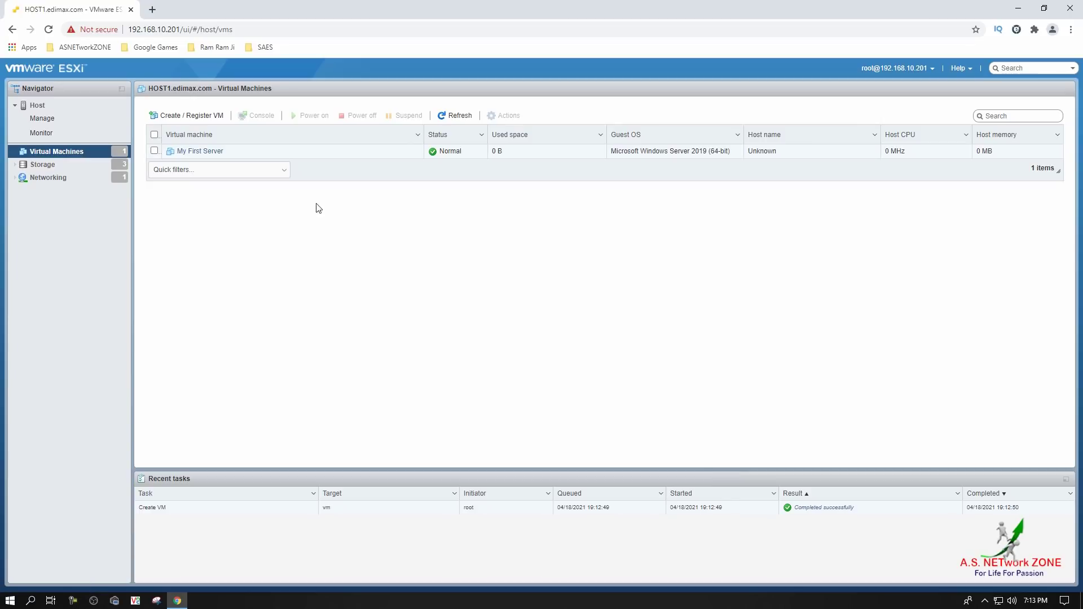
Power on My First Server and open its browser console
{"action": "left_click", "coordinate": [316, 150]}
{"action": "left_click", "coordinate": [306, 114]}
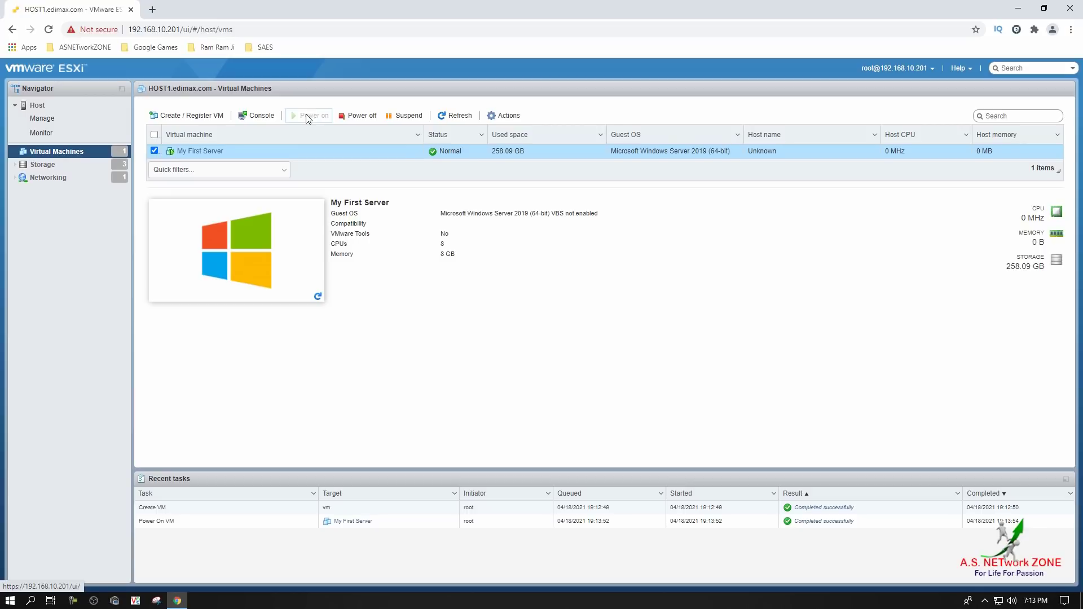
{"action": "left_click", "coordinate": [257, 115]}
{"action": "left_click", "coordinate": [270, 127]}
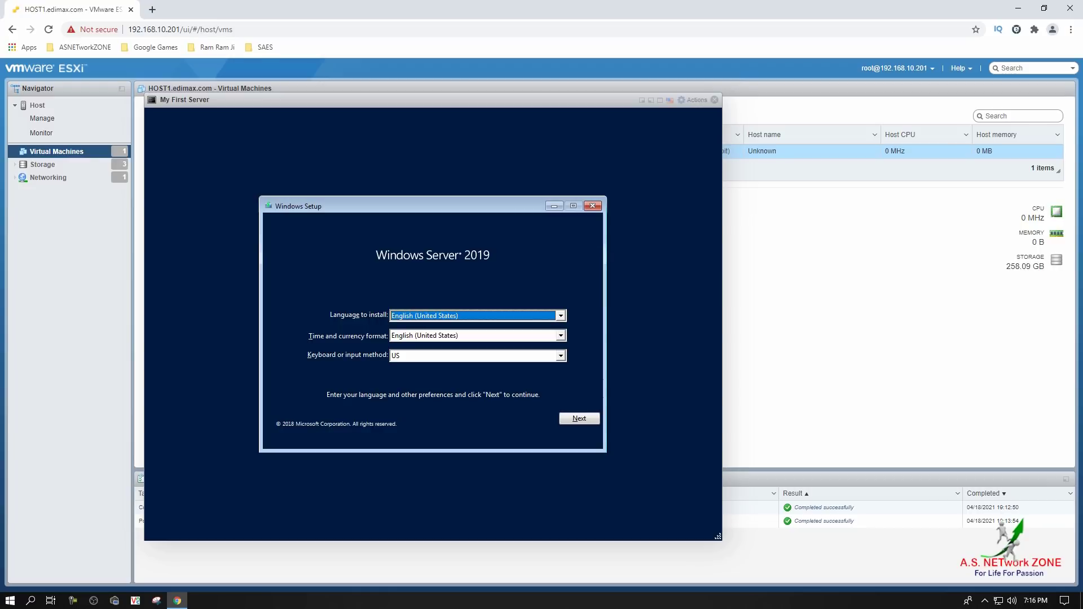
Keep the English (United States) language and US keyboard defaults, then start the Windows Server 2019 installation
{"action": "left_click", "coordinate": [571, 420]}
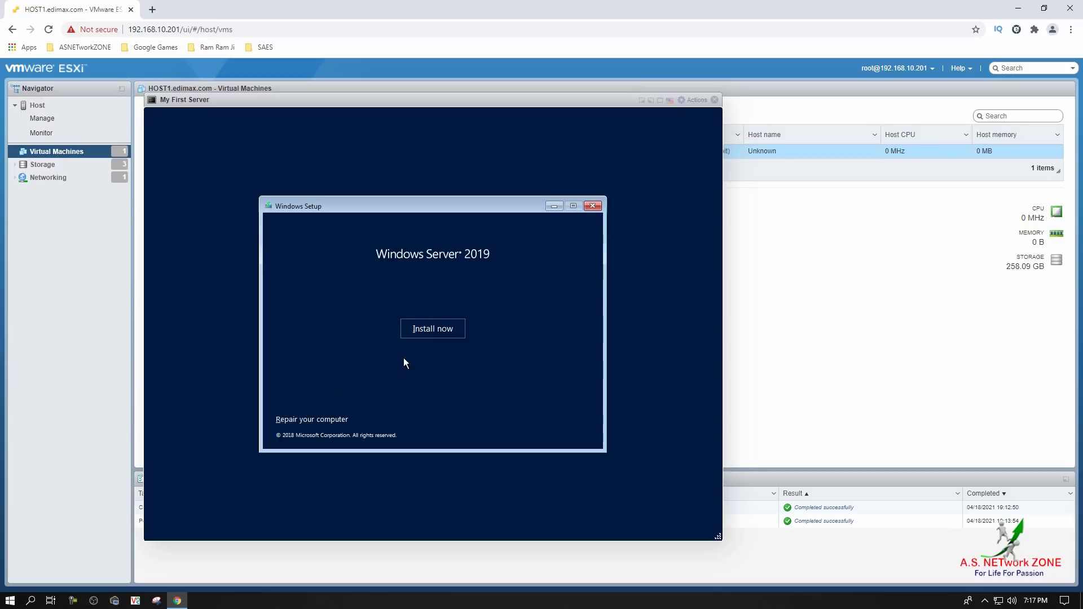
{"action": "left_click", "coordinate": [427, 330]}
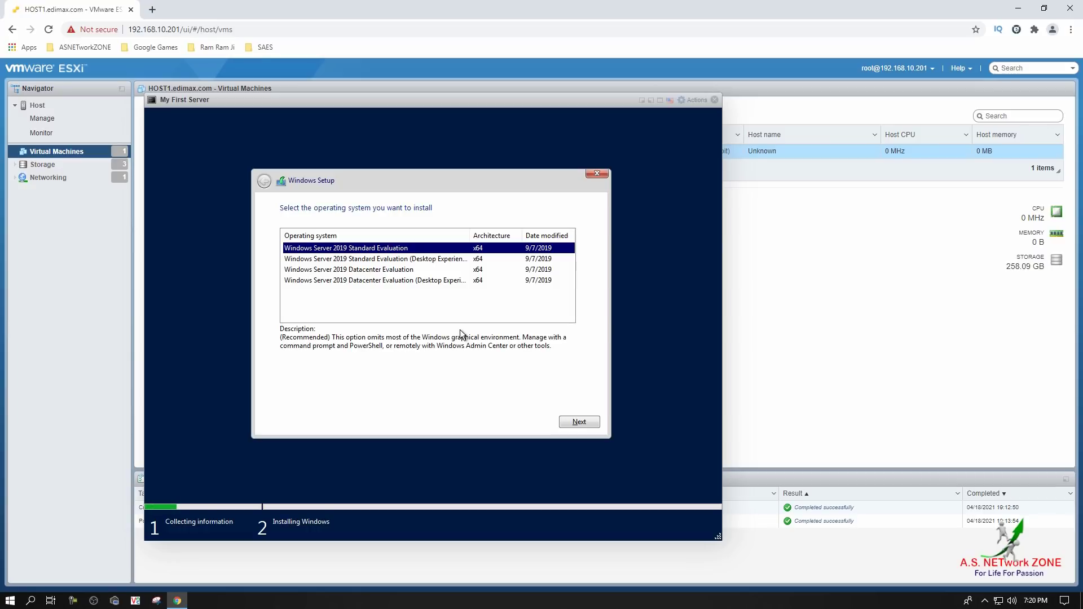
Select Windows Server 2019 Datacenter Evaluation (Desktop Experience) and continue to the license terms
{"action": "left_click", "coordinate": [442, 282]}
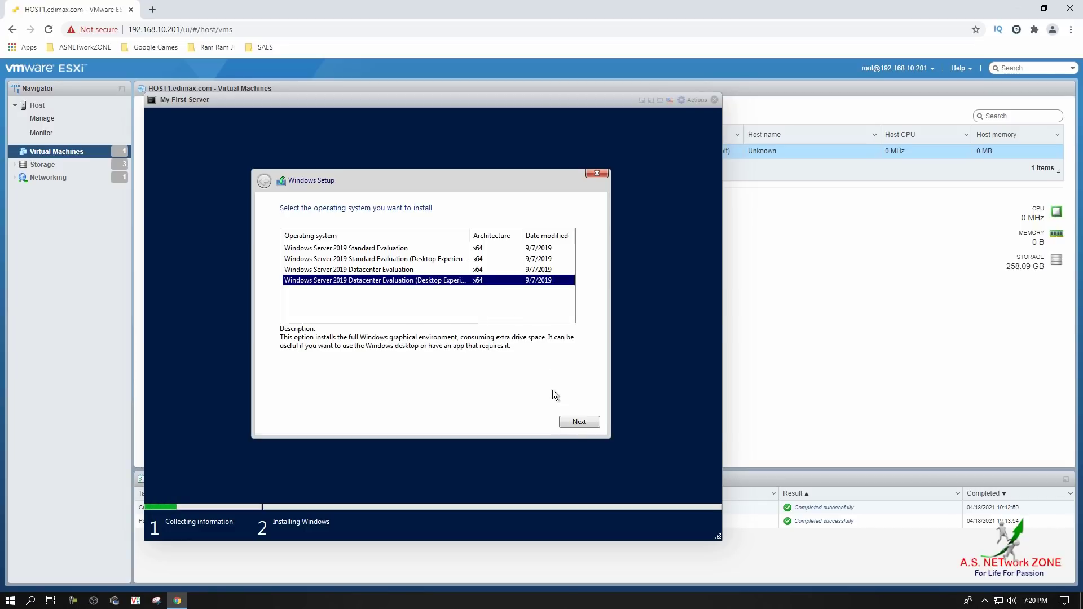
{"action": "left_click", "coordinate": [583, 424]}
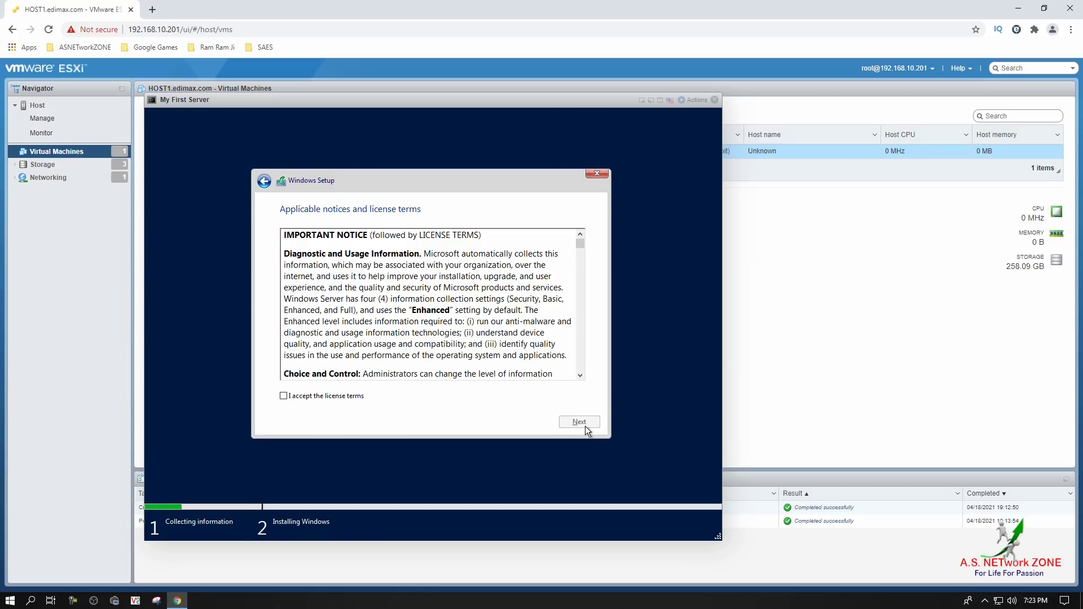
Accept the Windows Server license terms in the VM console and continue
{"action": "left_click", "coordinate": [317, 396]}
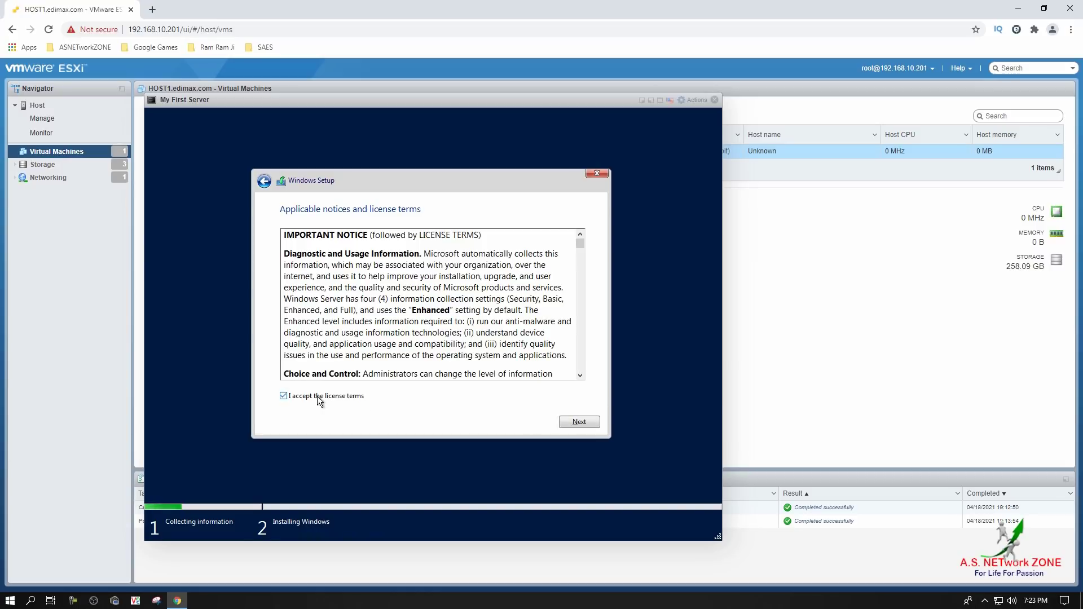
{"action": "left_click", "coordinate": [584, 423]}
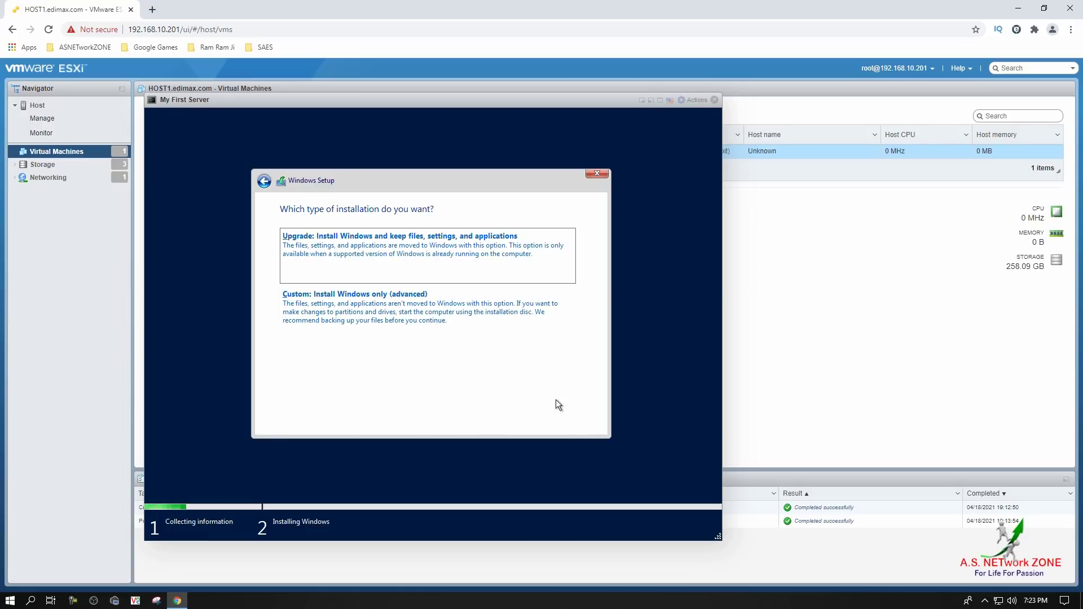
Choose the 'Custom: Install Windows only (advanced)' installation type
{"action": "left_click", "coordinate": [446, 330]}
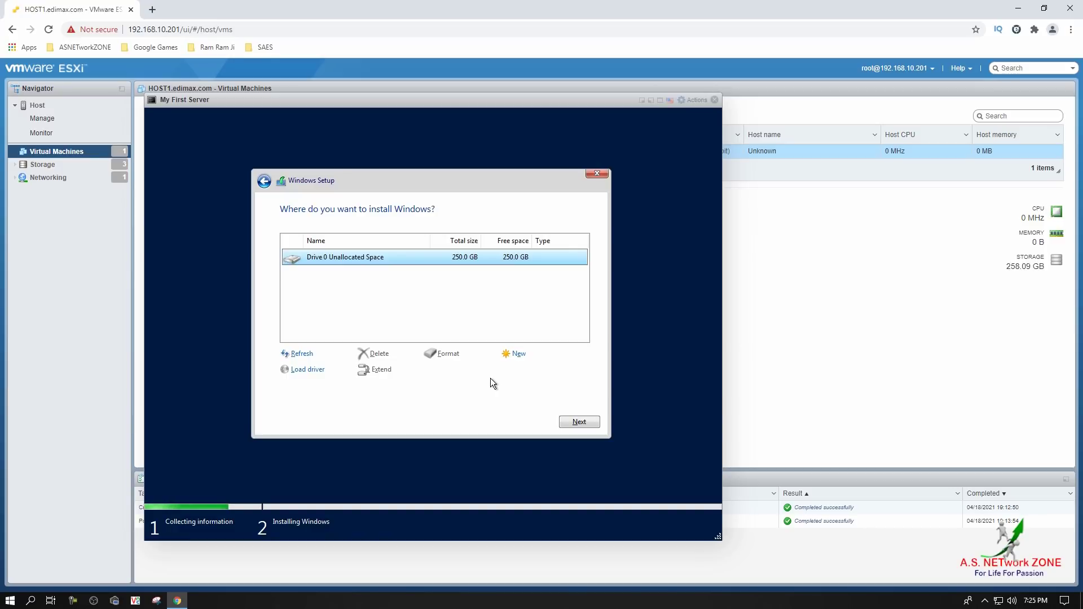
Create a new 102400 MB partition on Drive 0 and let Windows add its system partitions
{"action": "left_click", "coordinate": [514, 359]}
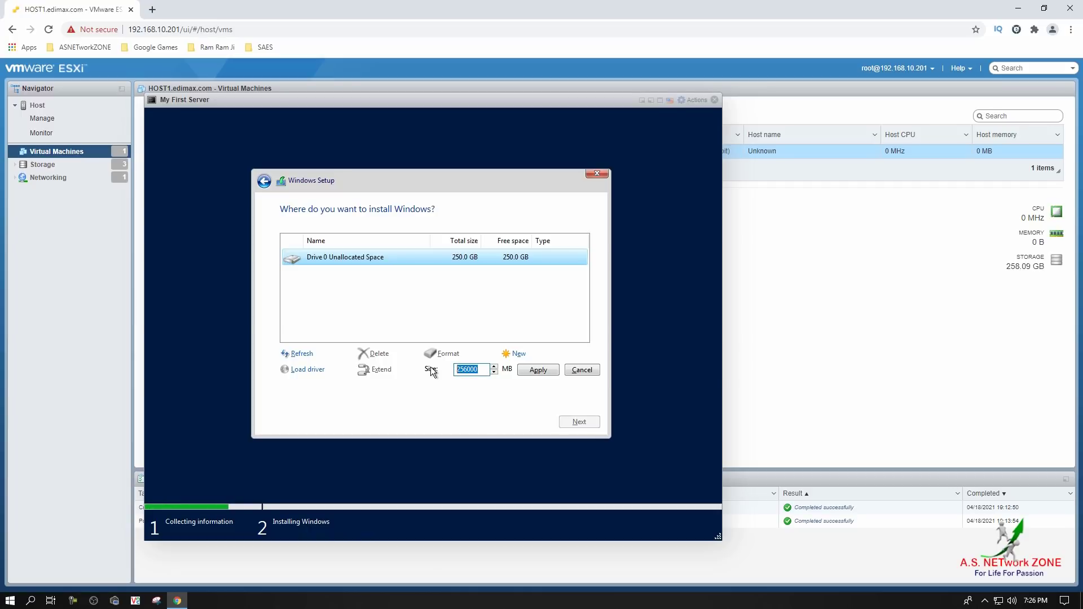
{"action": "type", "text": "102400"}
{"action": "left_click", "coordinate": [520, 373]}
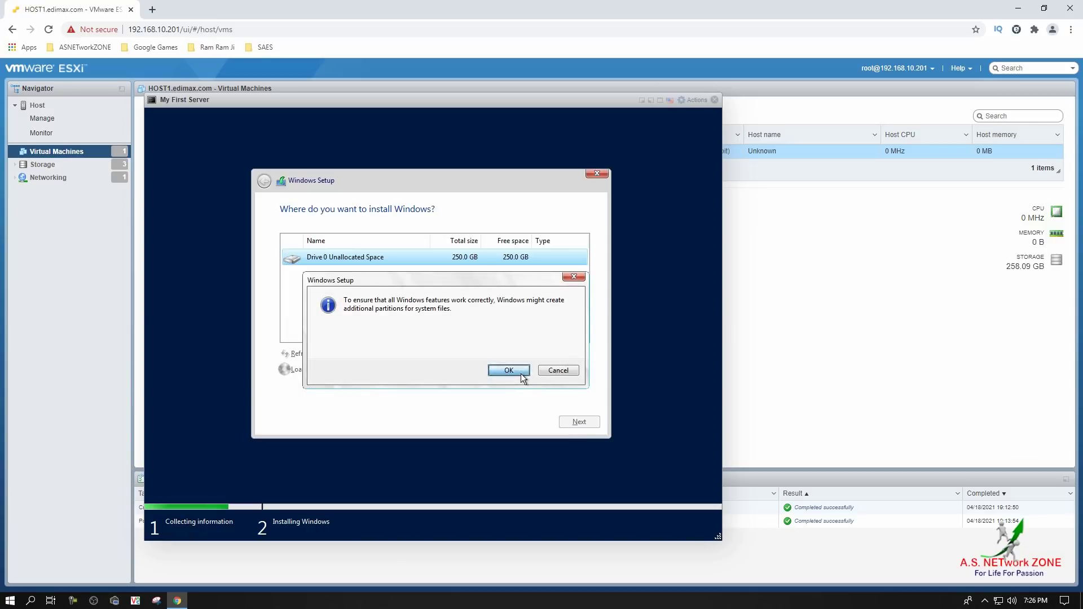
{"action": "left_click", "coordinate": [520, 373]}
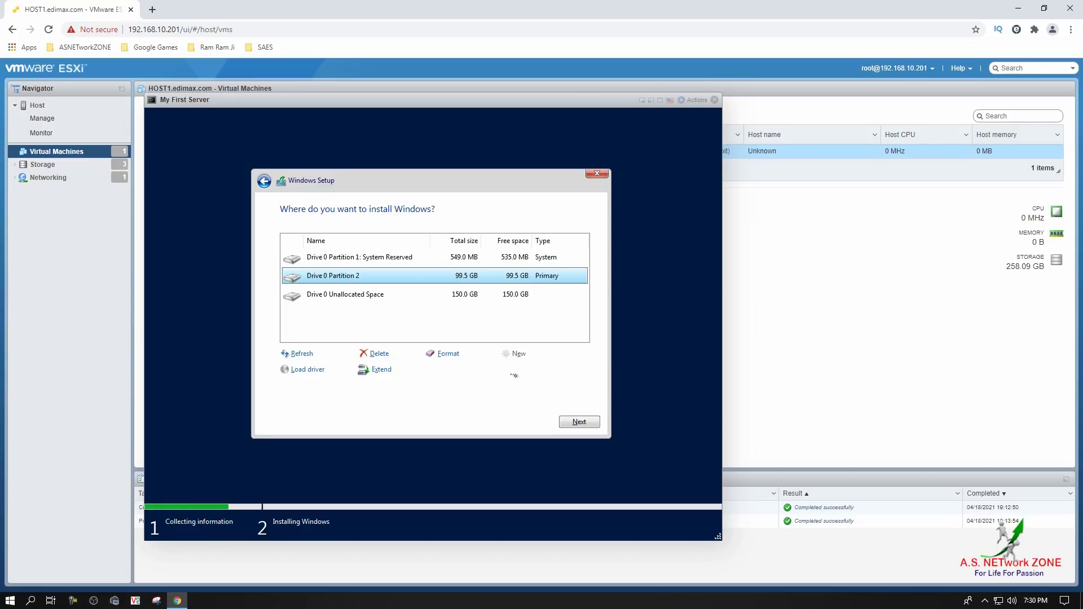
Install Windows on Drive 0 Partition 2, not the System Reserved partition
{"action": "left_click", "coordinate": [419, 263]}
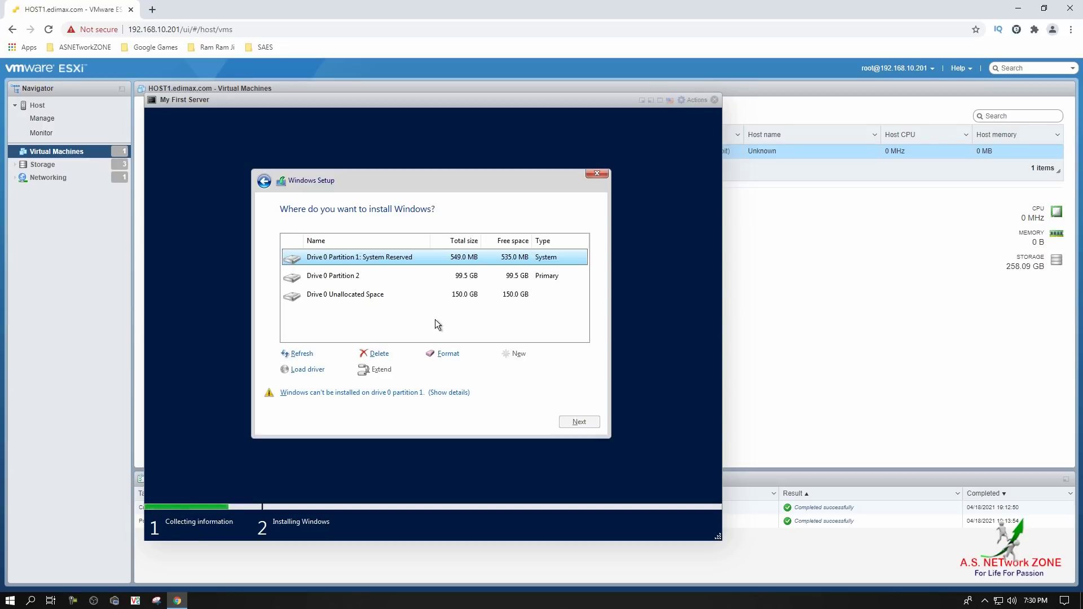
{"action": "left_click", "coordinate": [387, 282]}
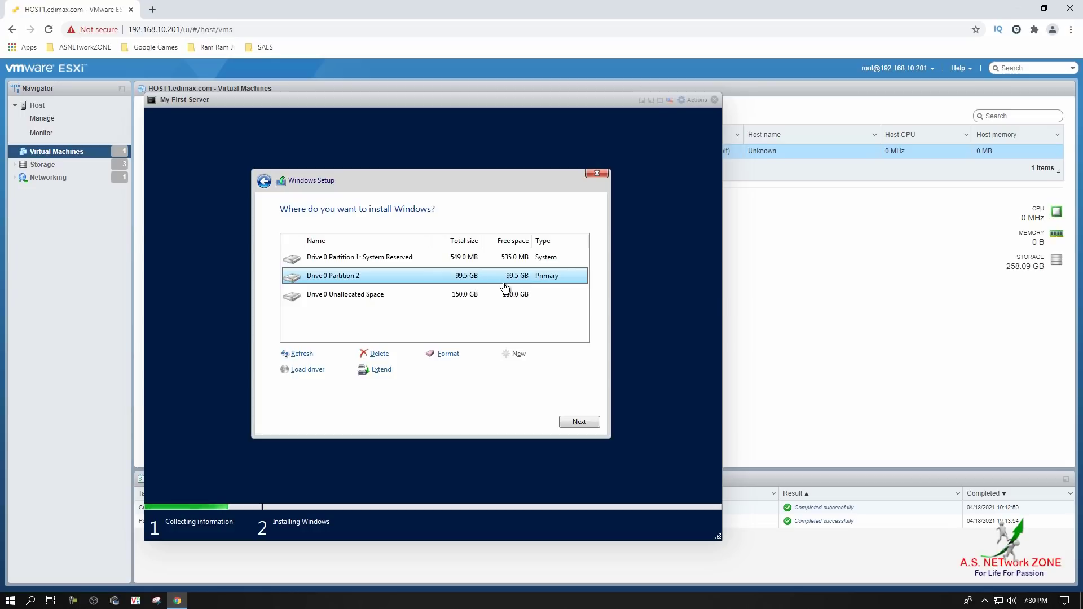
{"action": "left_click", "coordinate": [576, 420]}
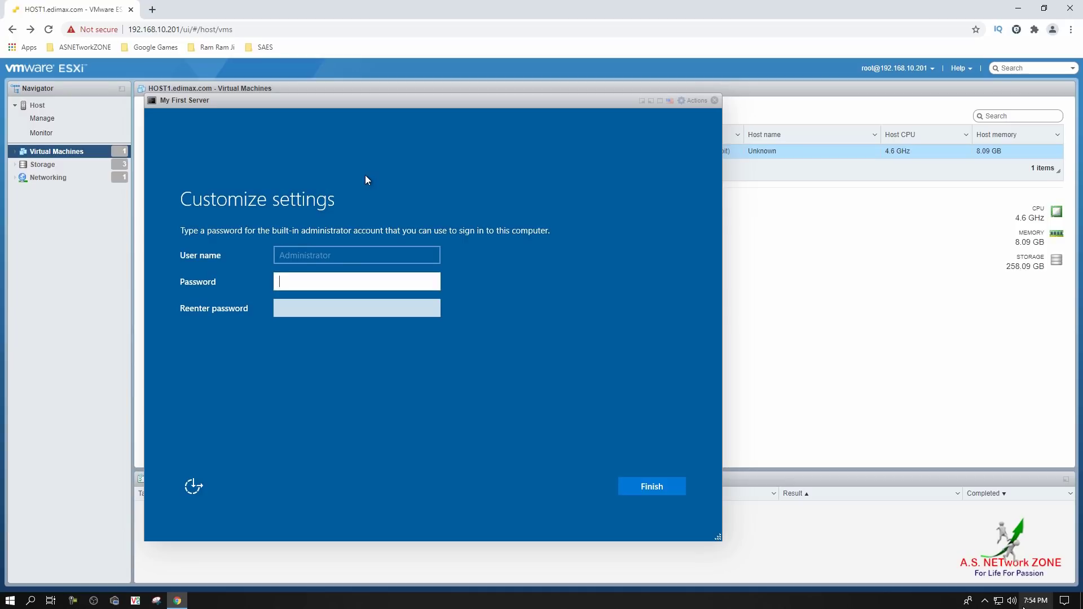
Enter and confirm the built-in Administrator account password, then finish setup
{"action": "type", "text": "Admin@123"}
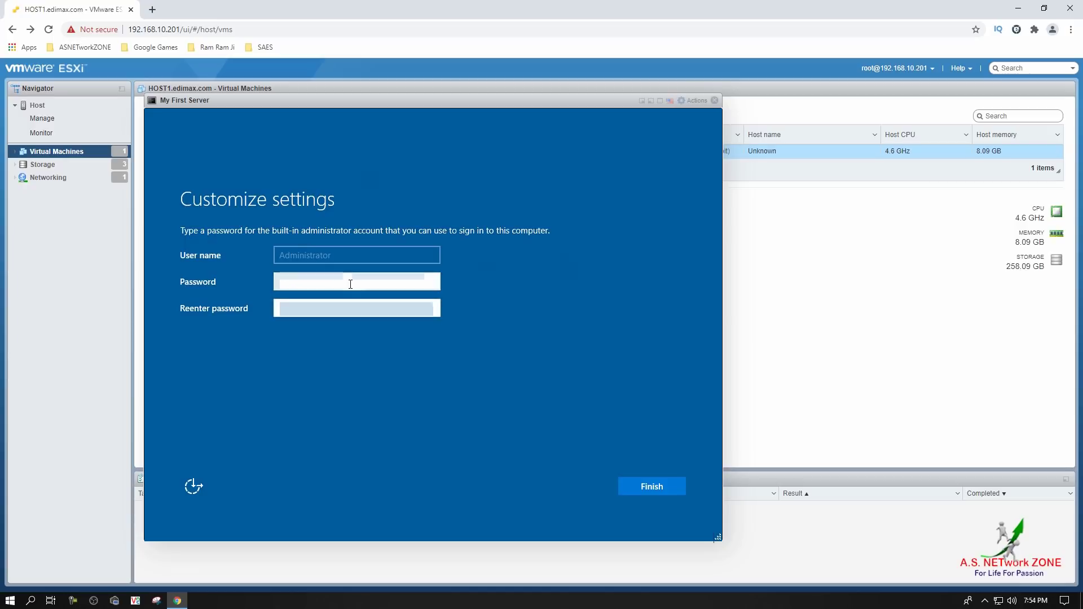
{"action": "type", "text": "Admin@123"}
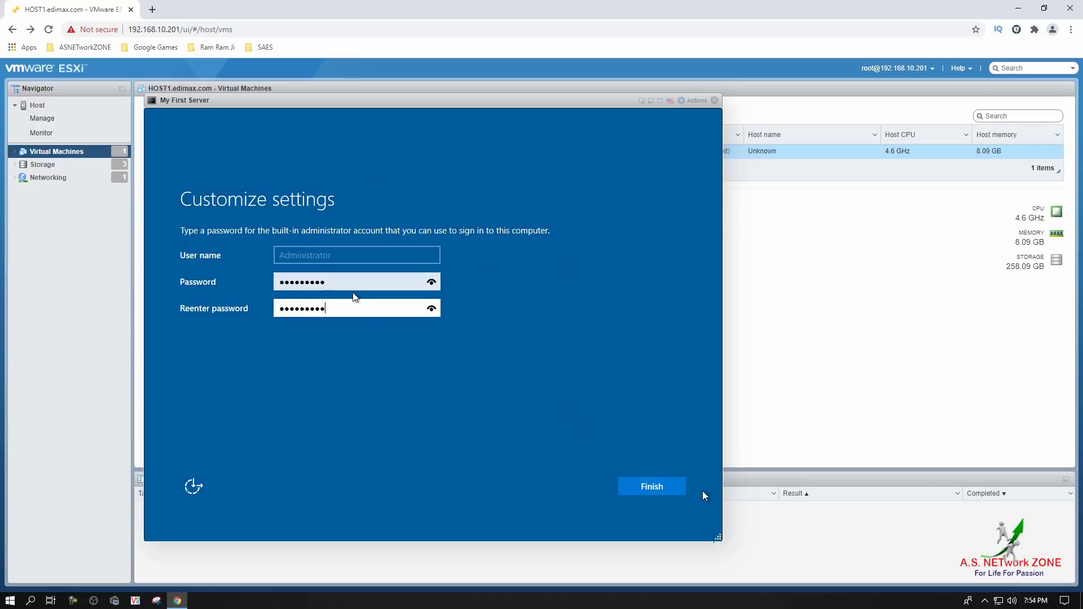
{"action": "left_click", "coordinate": [676, 486]}
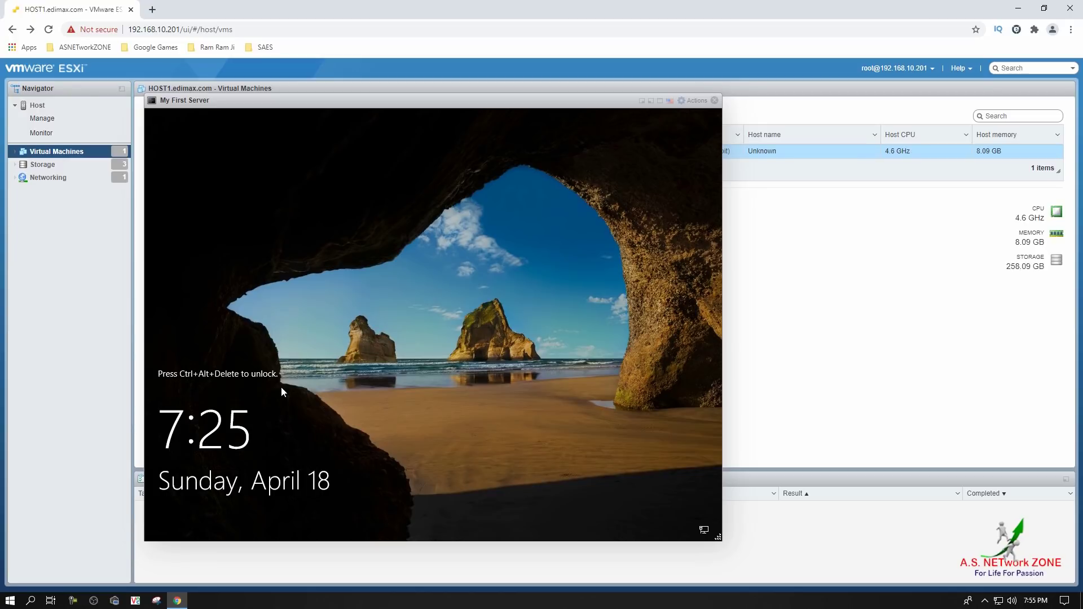
Send Ctrl+Alt+Delete to the VM and sign in as Administrator with the account password
{"action": "key", "text": "ctrl+alt+Insert"}
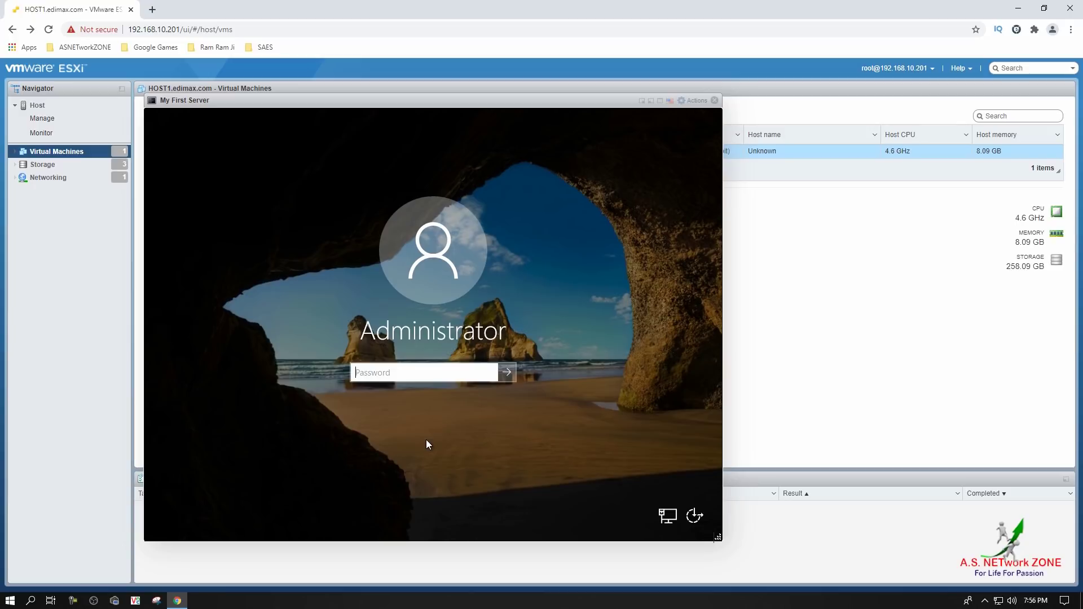
{"action": "type", "text": "Admin@123"}
{"action": "key", "text": "Return"}
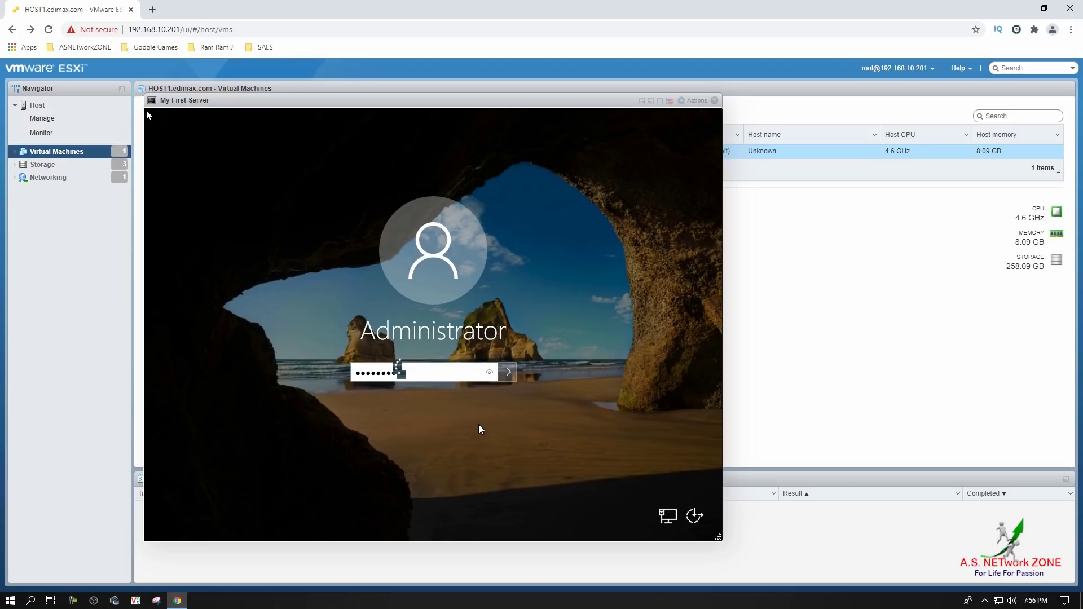